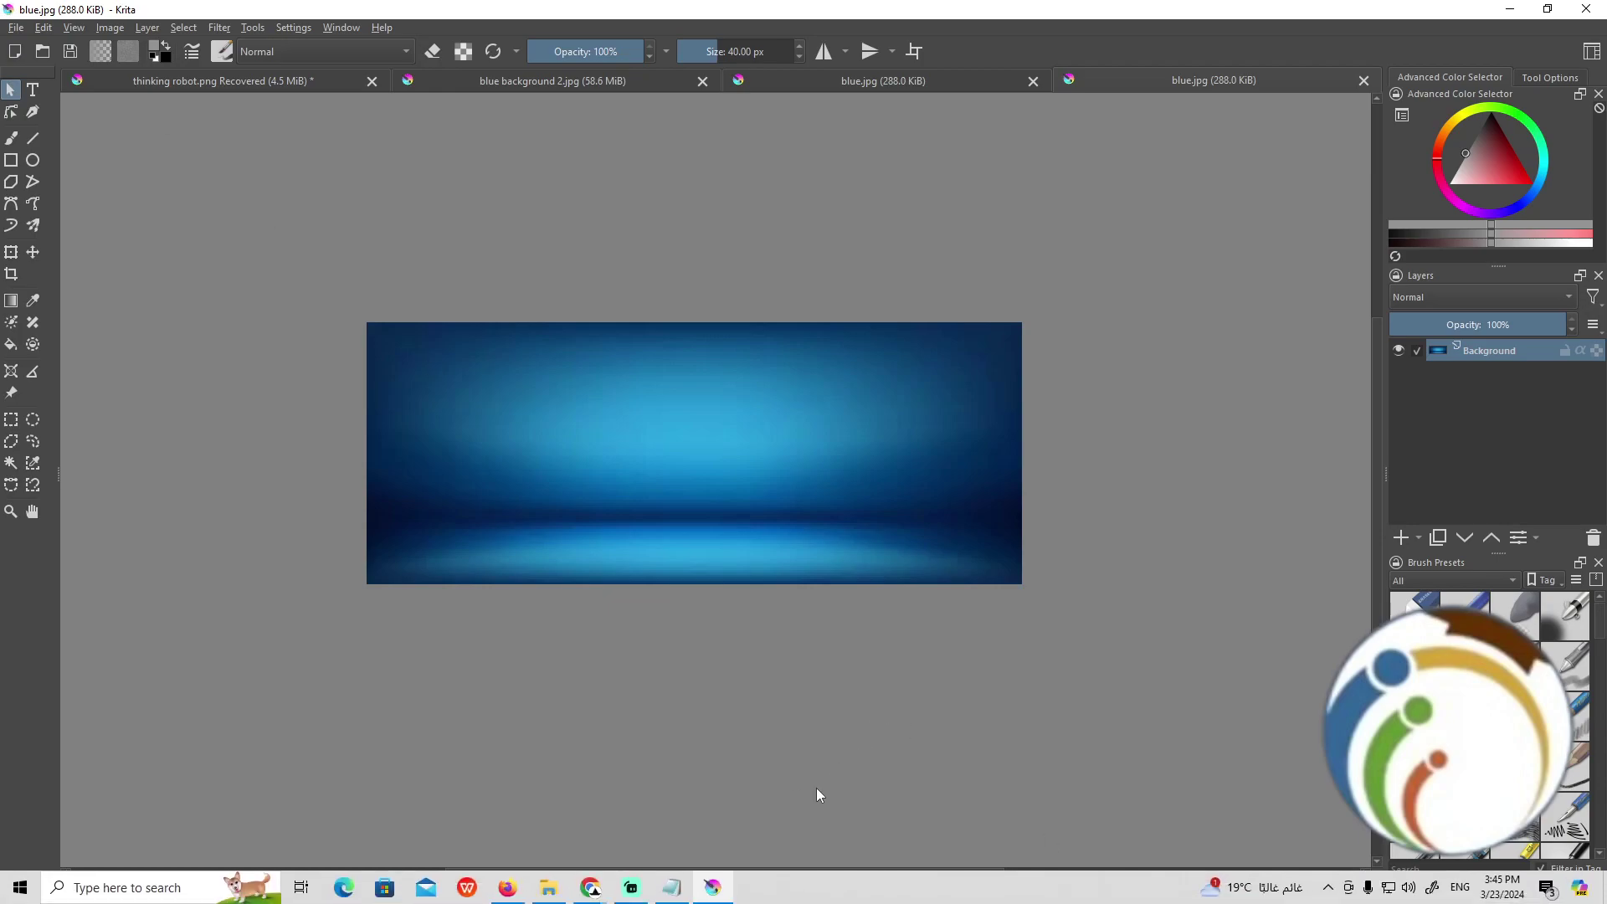
After failed background selection clicks, switch via blue background 2.jpg to the thinking robot document.
click(428, 417)
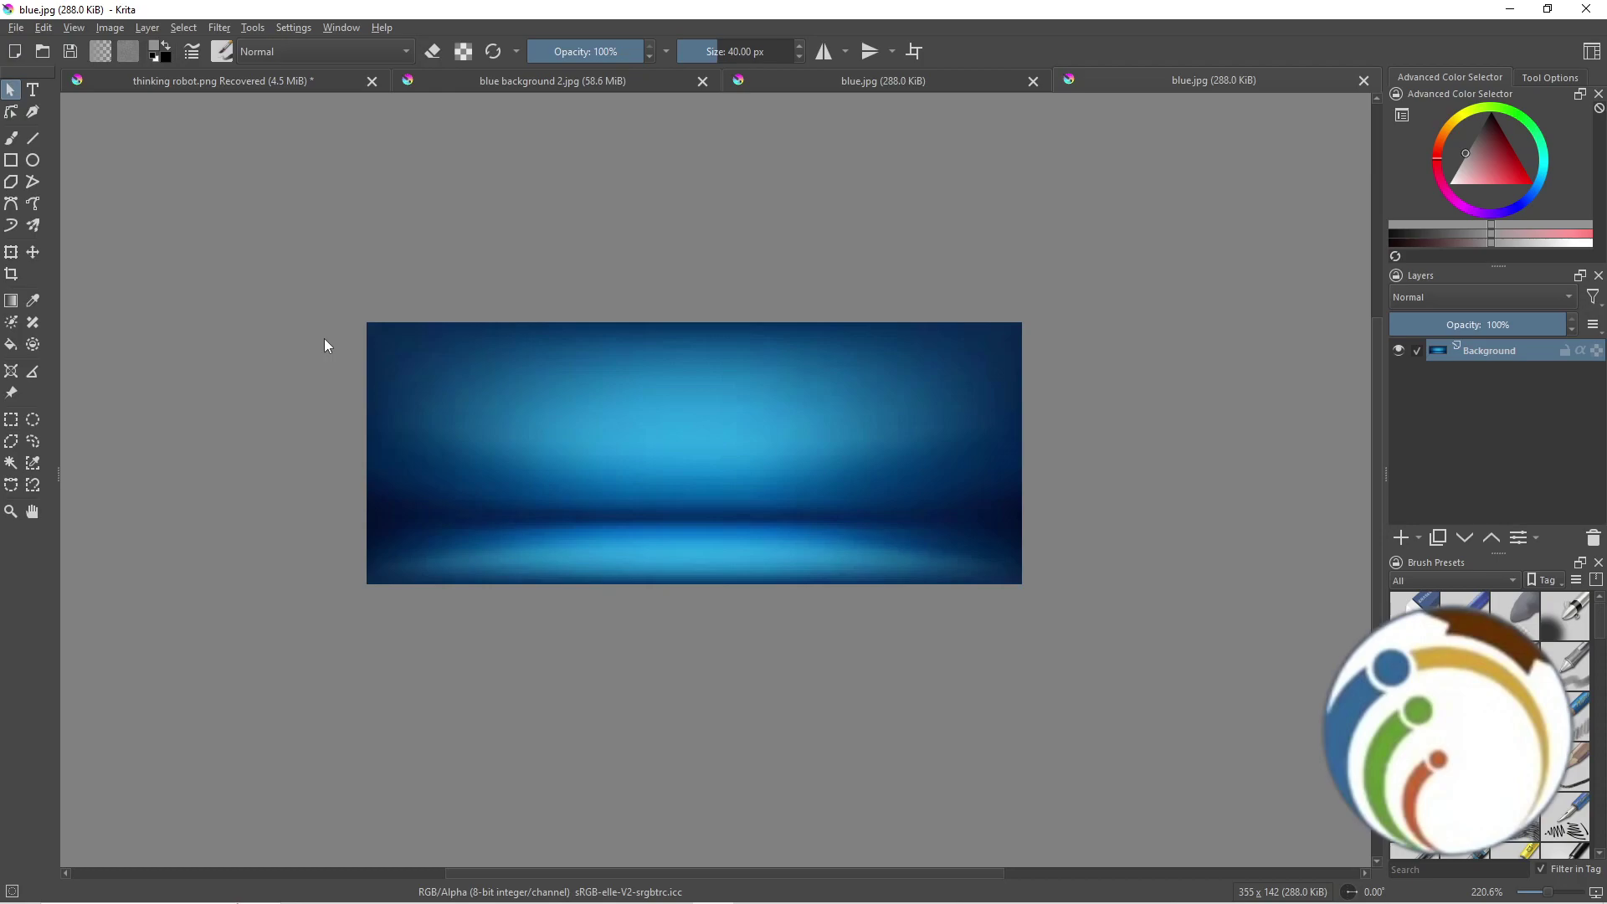
click(479, 445)
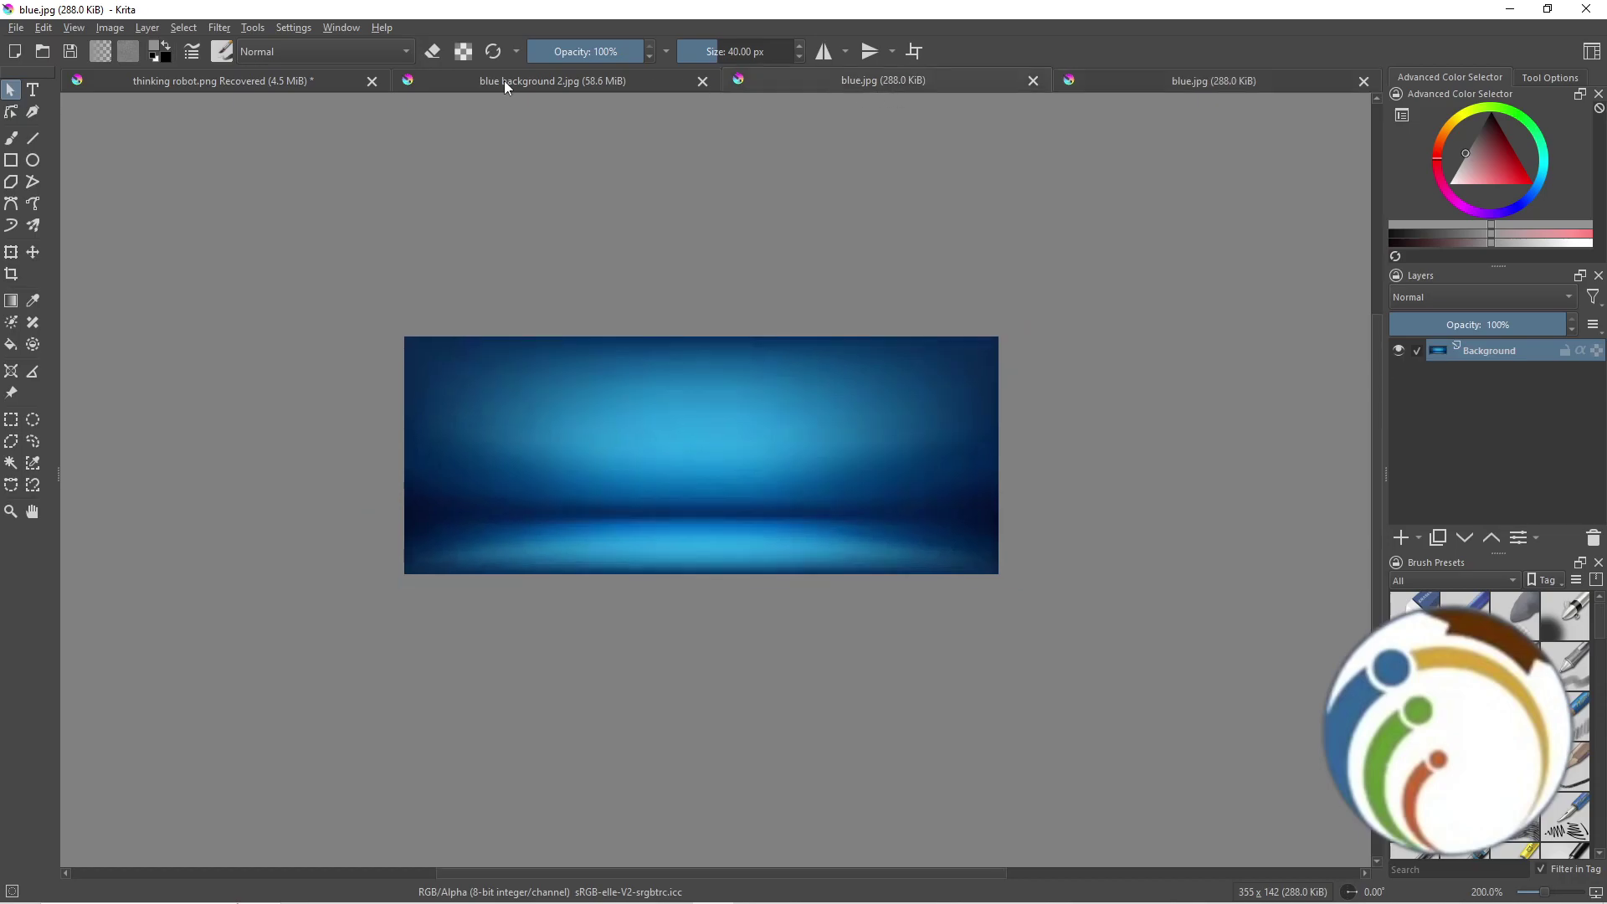
click(540, 80)
click(128, 50)
key(Escape)
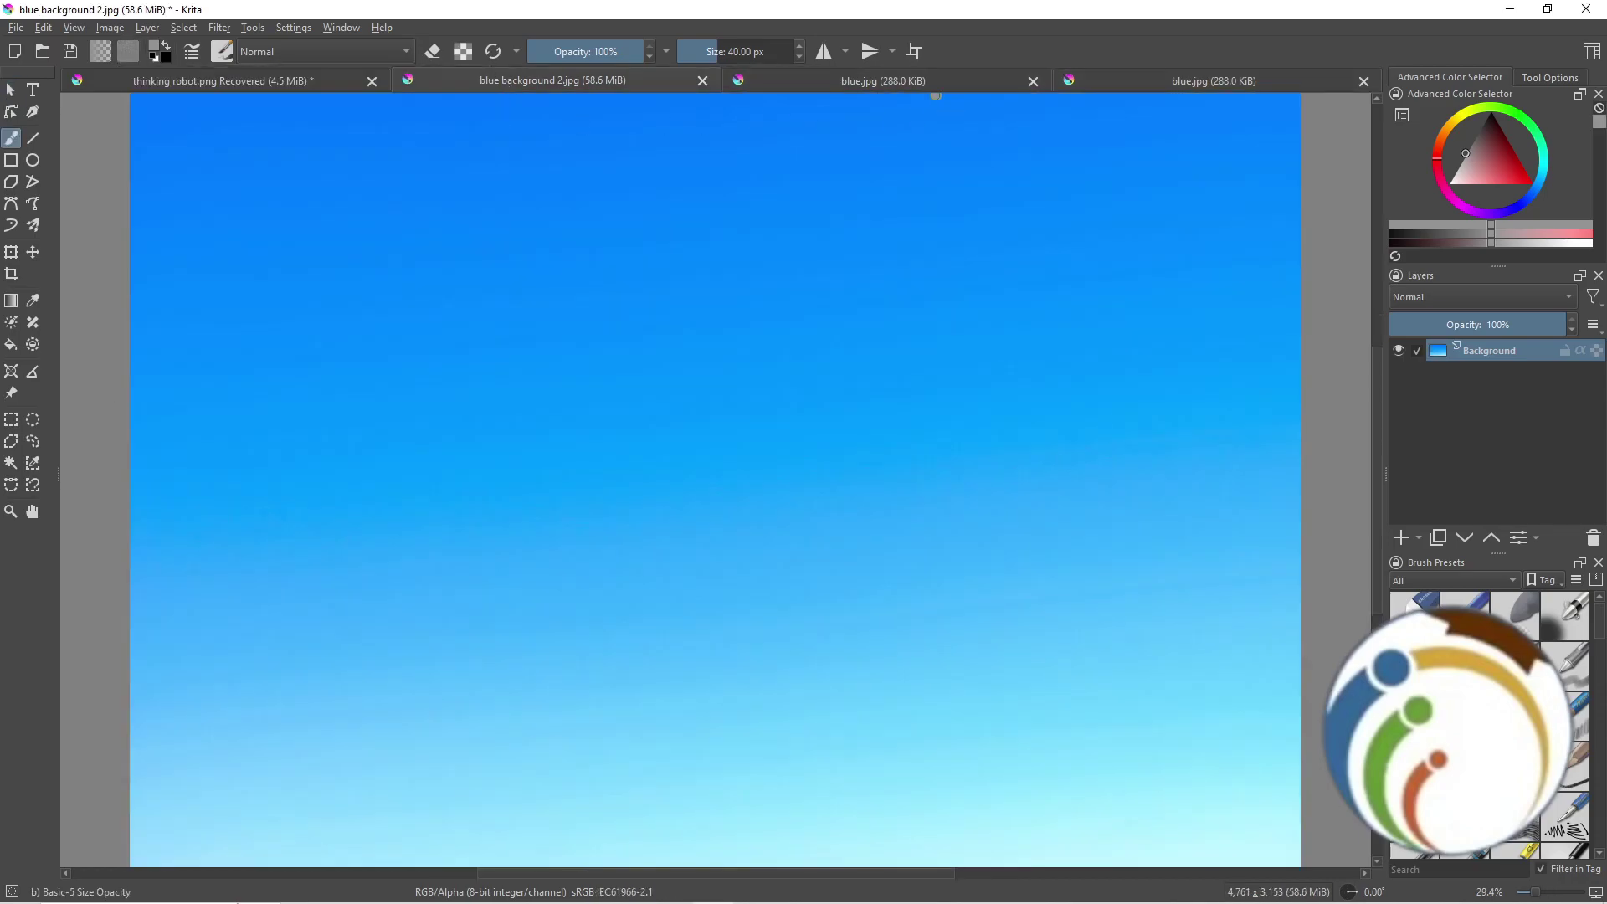
click(224, 81)
Pan the robot toward the middle of the view and try selecting it with Select Shapes.
key(ctrl+Tab)
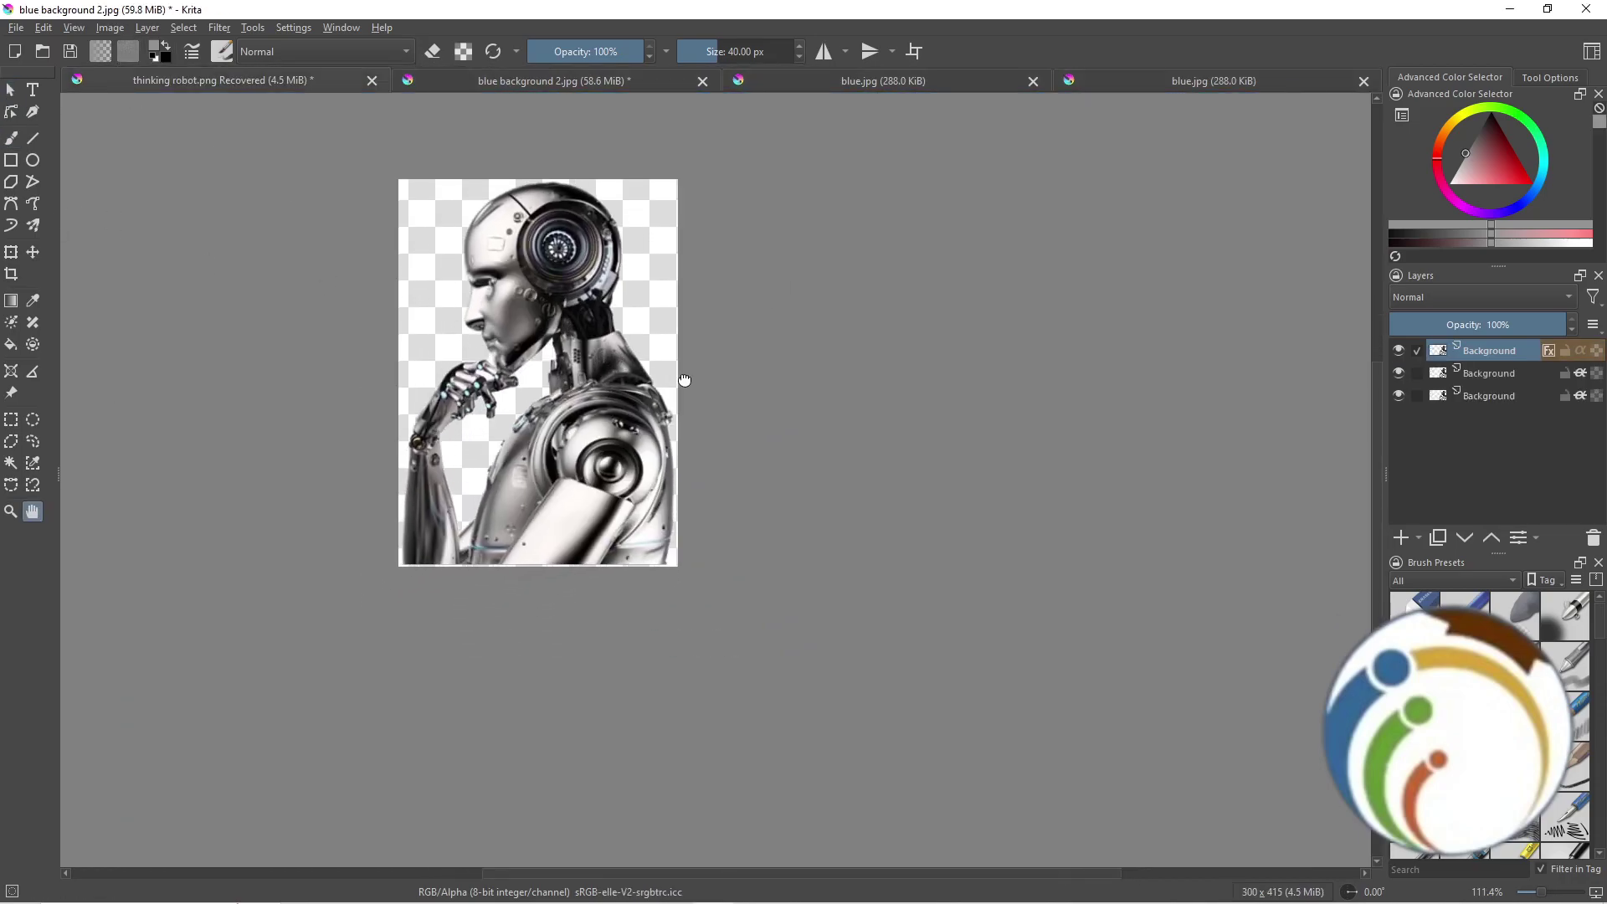
drag(703, 427, 791, 474)
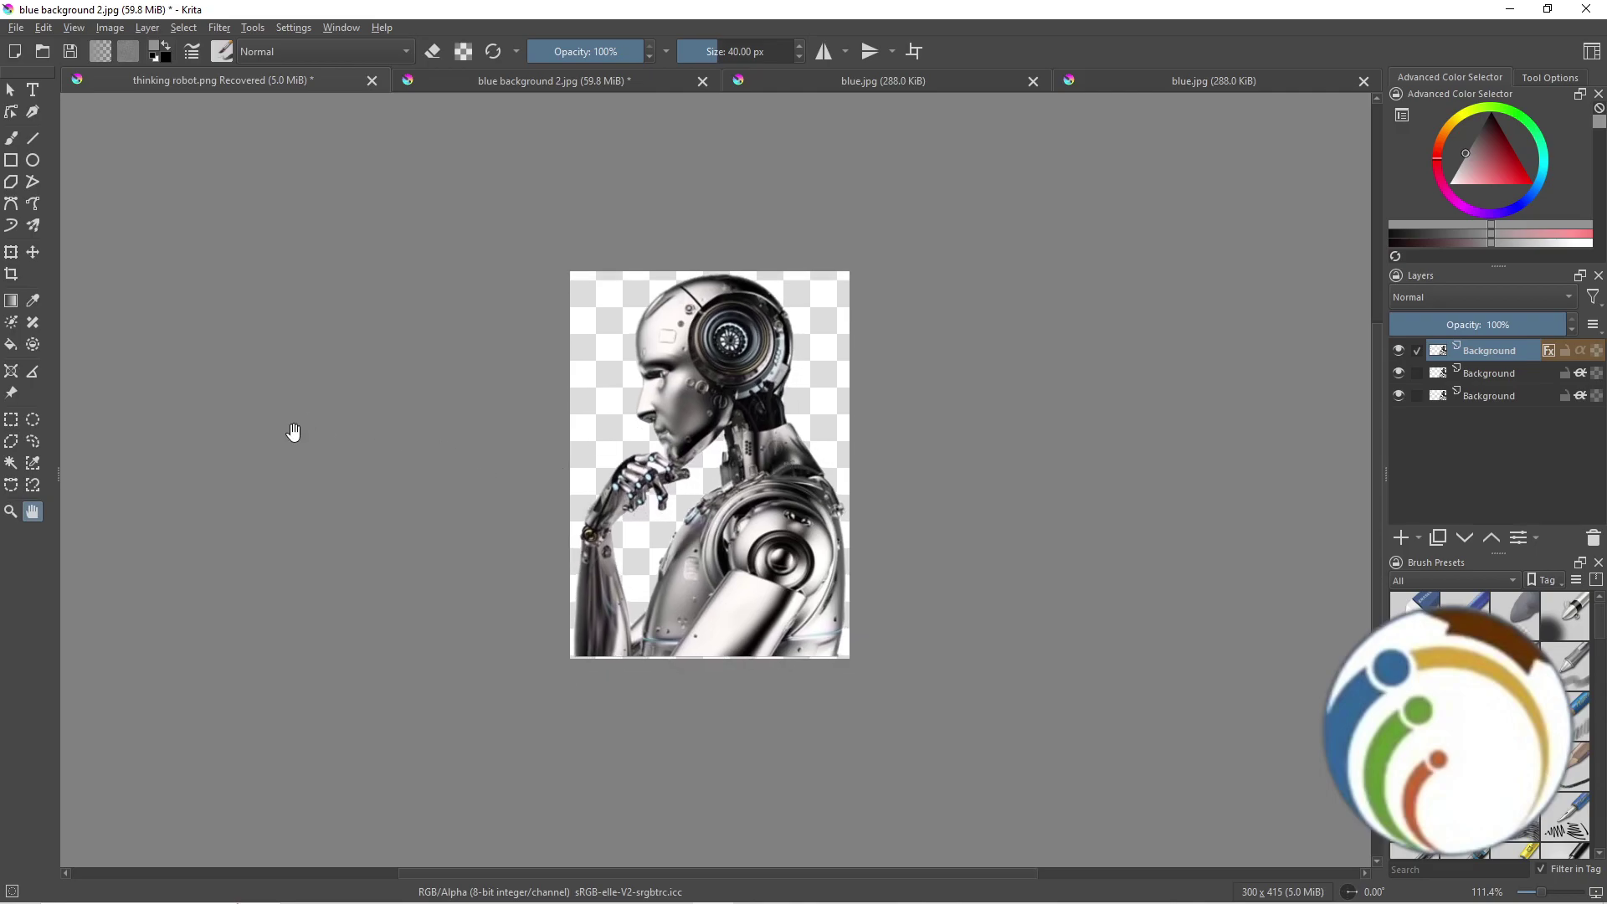
click(12, 90)
click(367, 281)
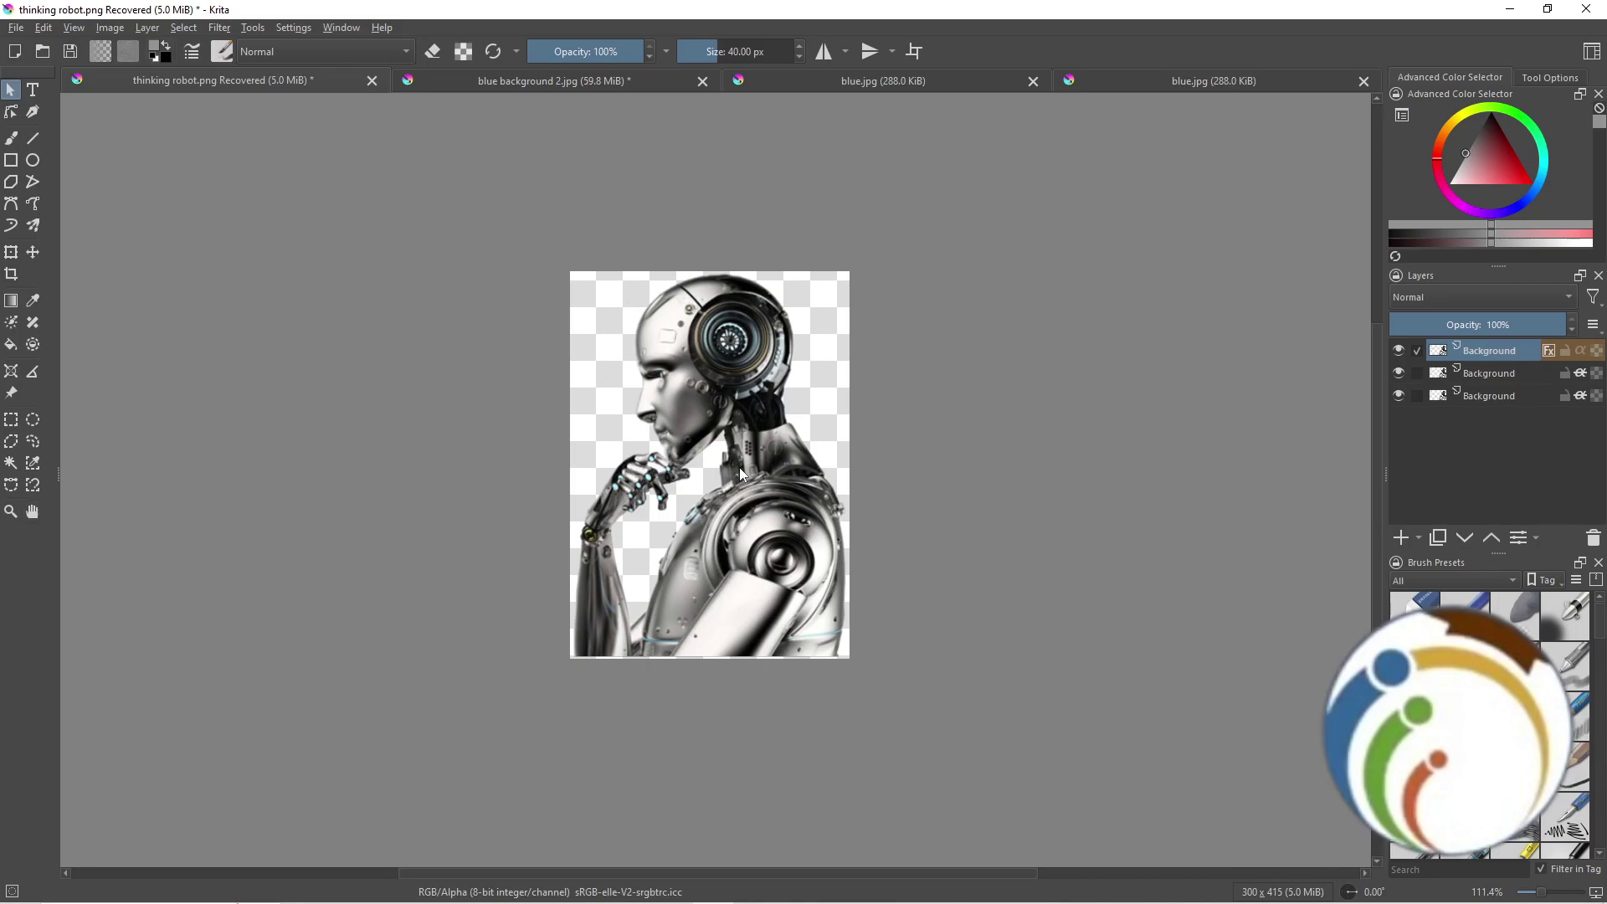
Toggle horizontal mirroring with M until the robot faces left, then open the View menu.
click(710, 466)
key(m)
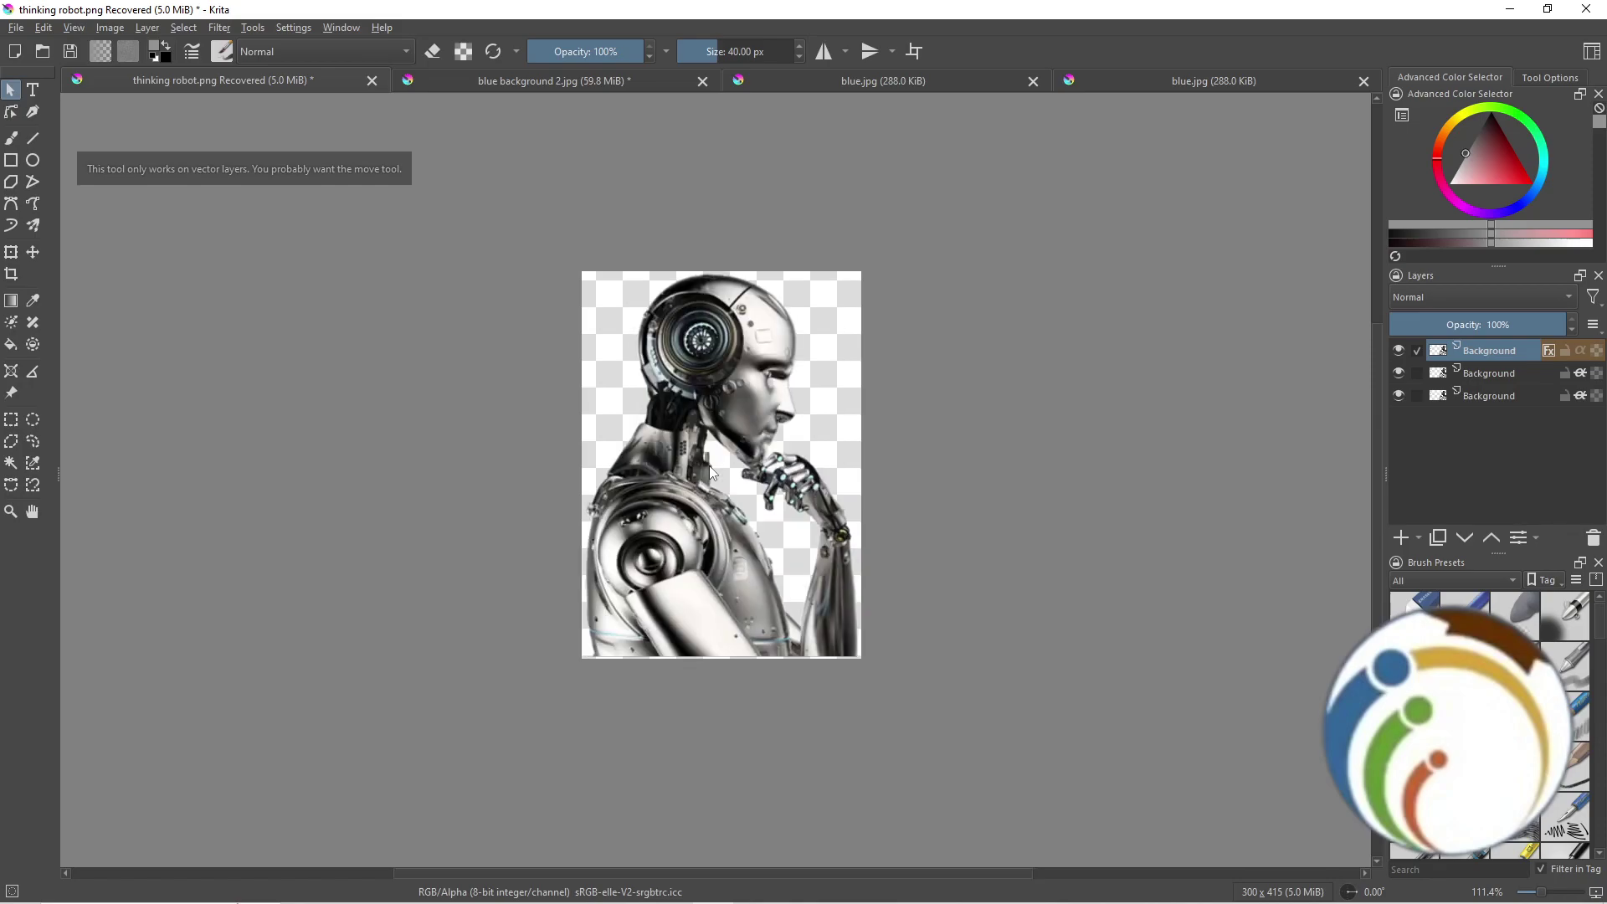
key(m)
key(m)
key(m)
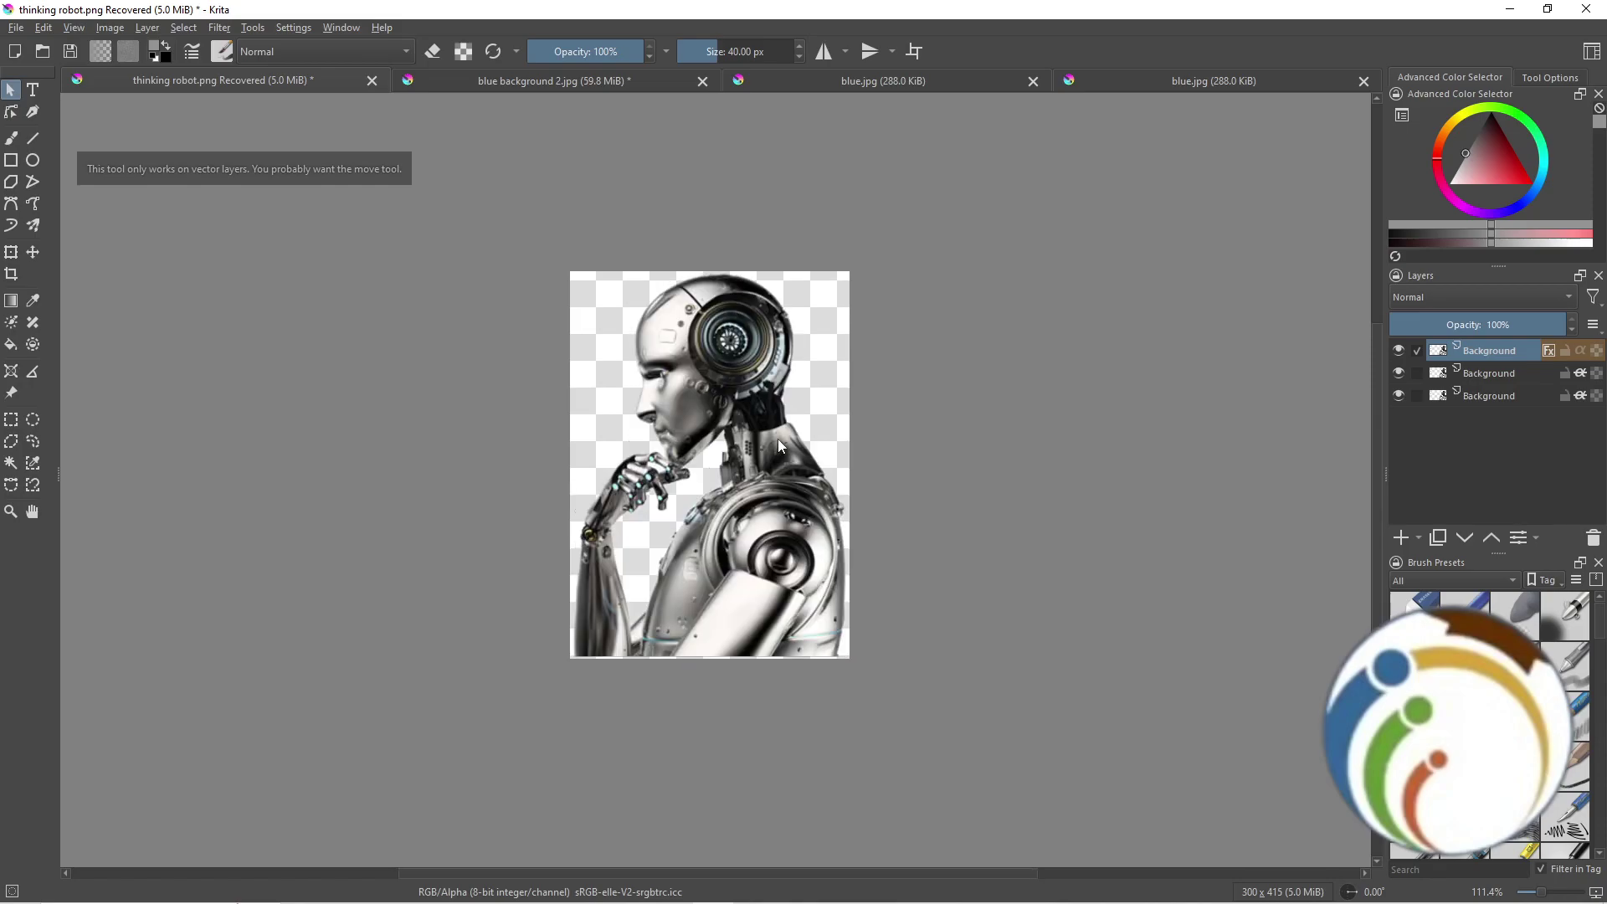
key(m)
key(m)
key(m)
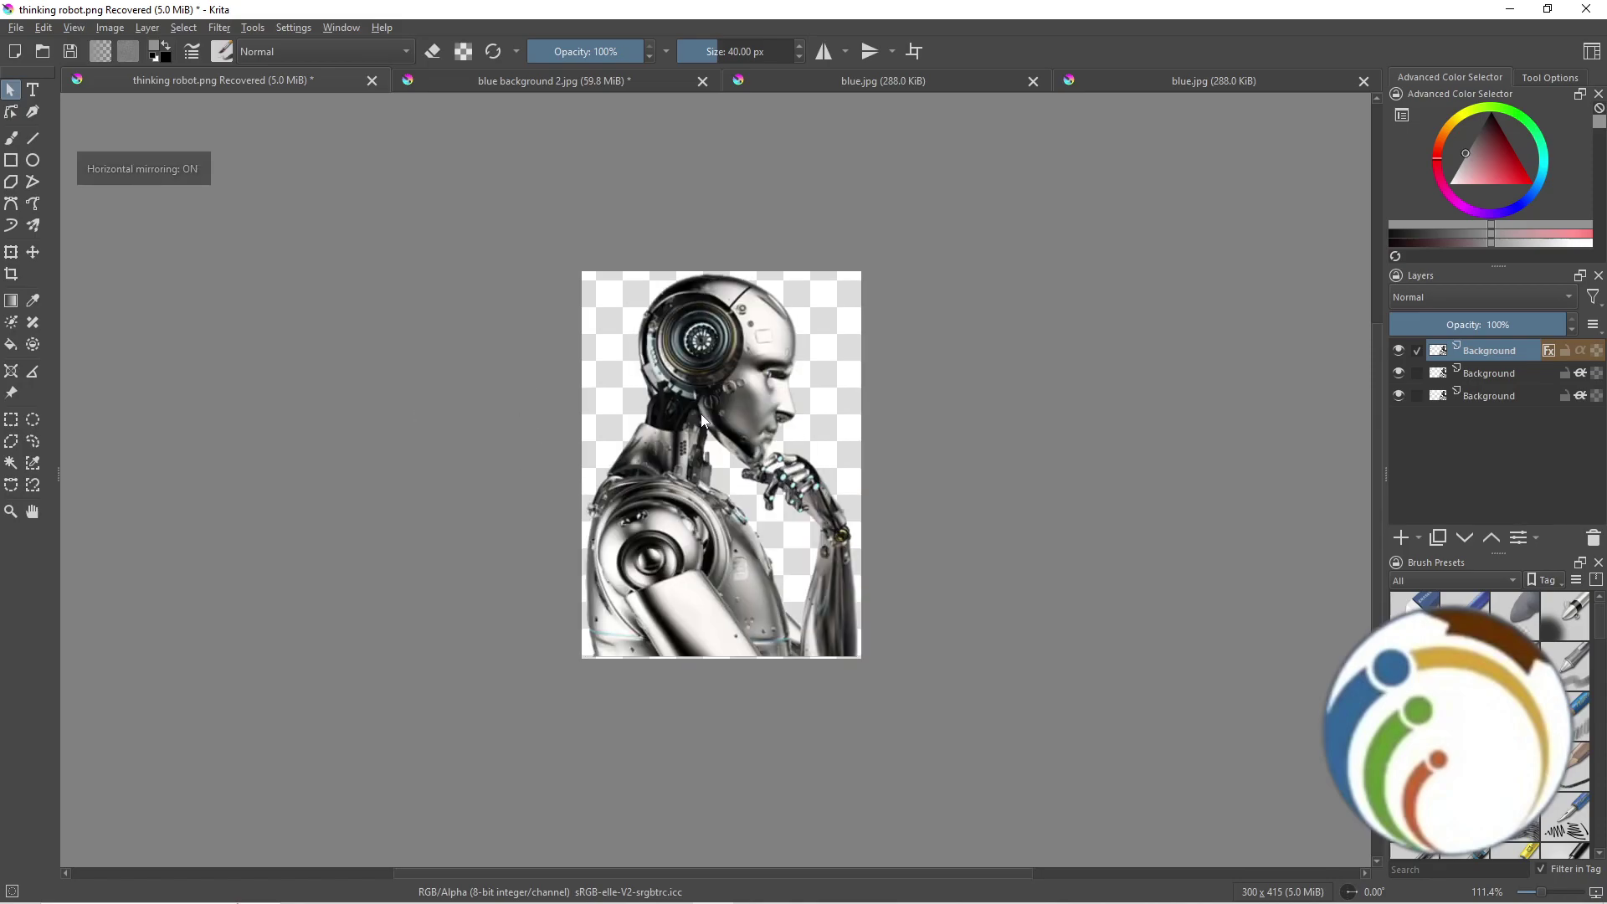
click(76, 29)
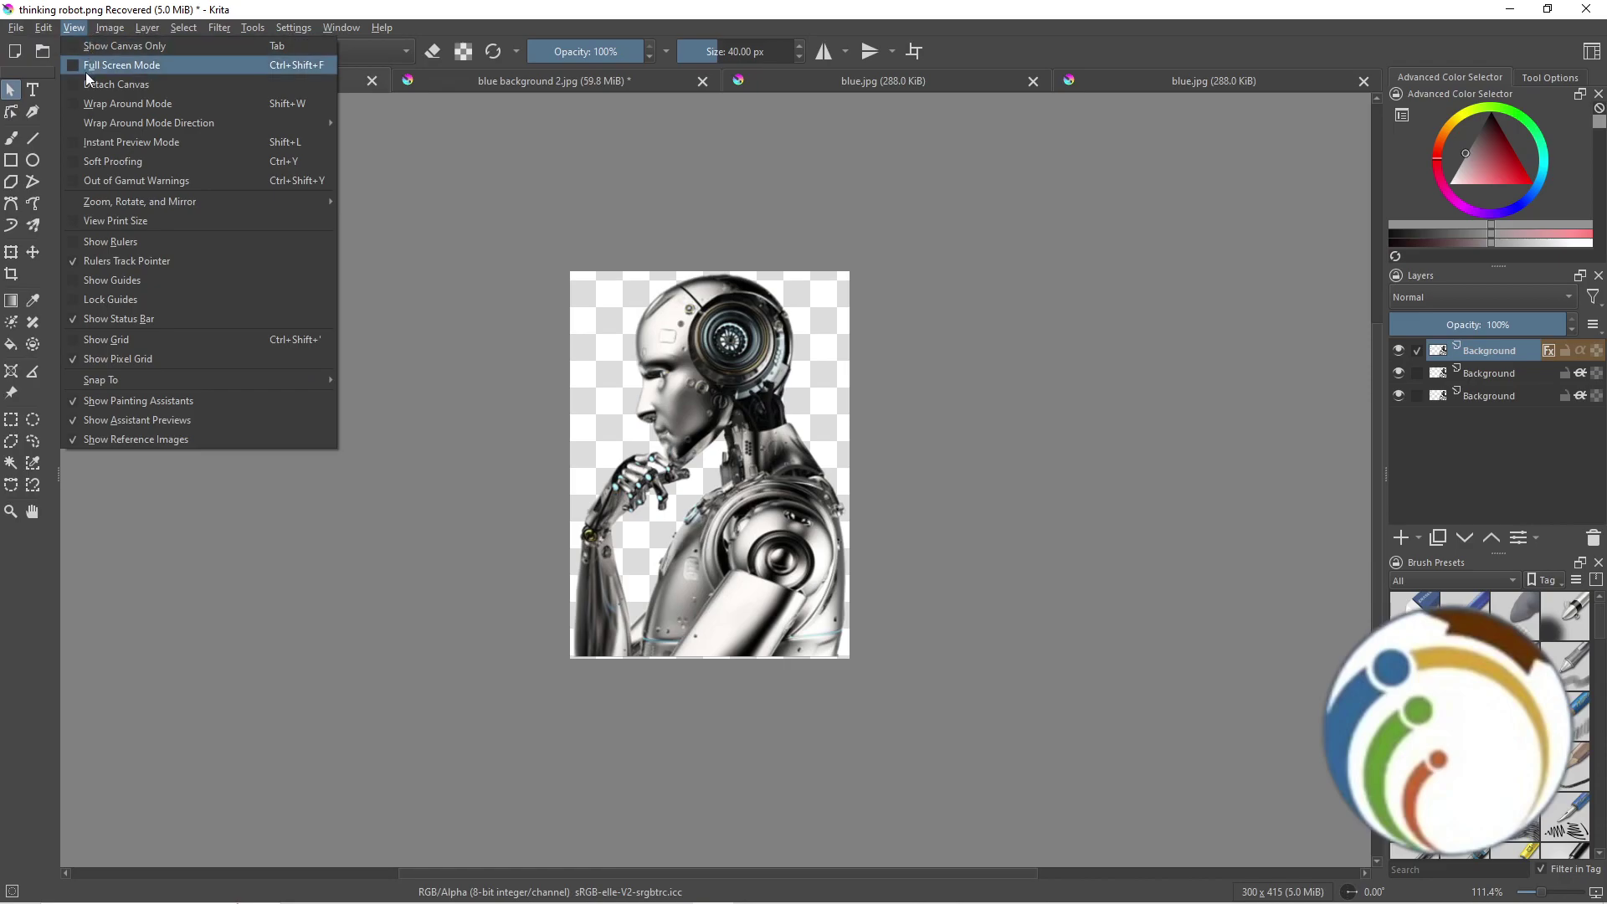
Pan the thinking robot view slightly down and left with the Pan tool.
click(36, 506)
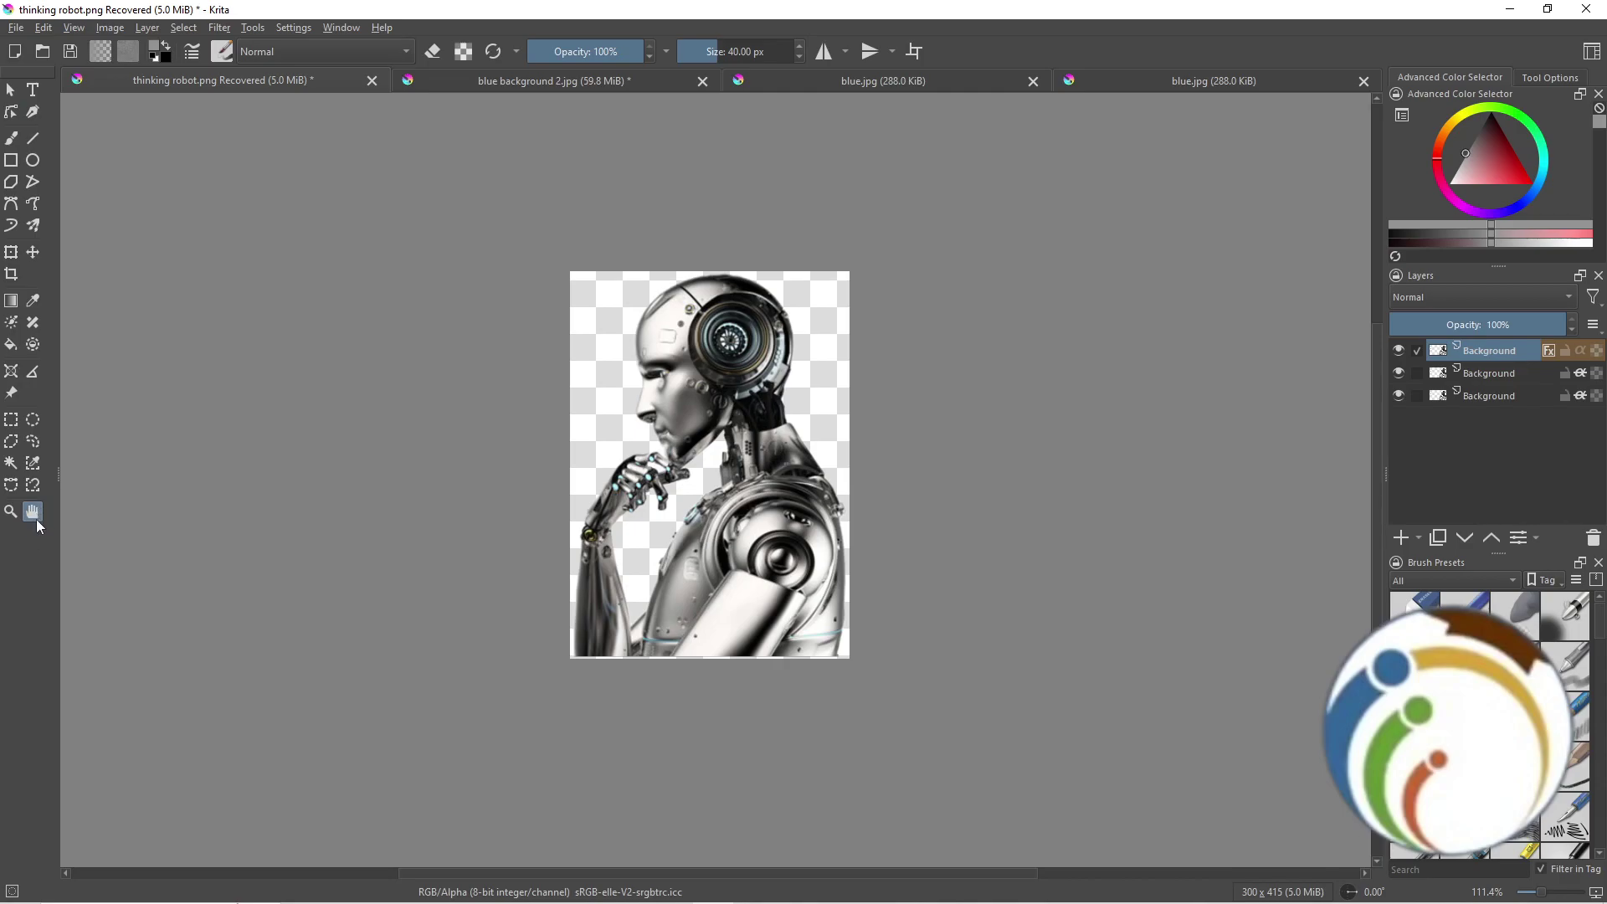
drag(748, 487, 718, 525)
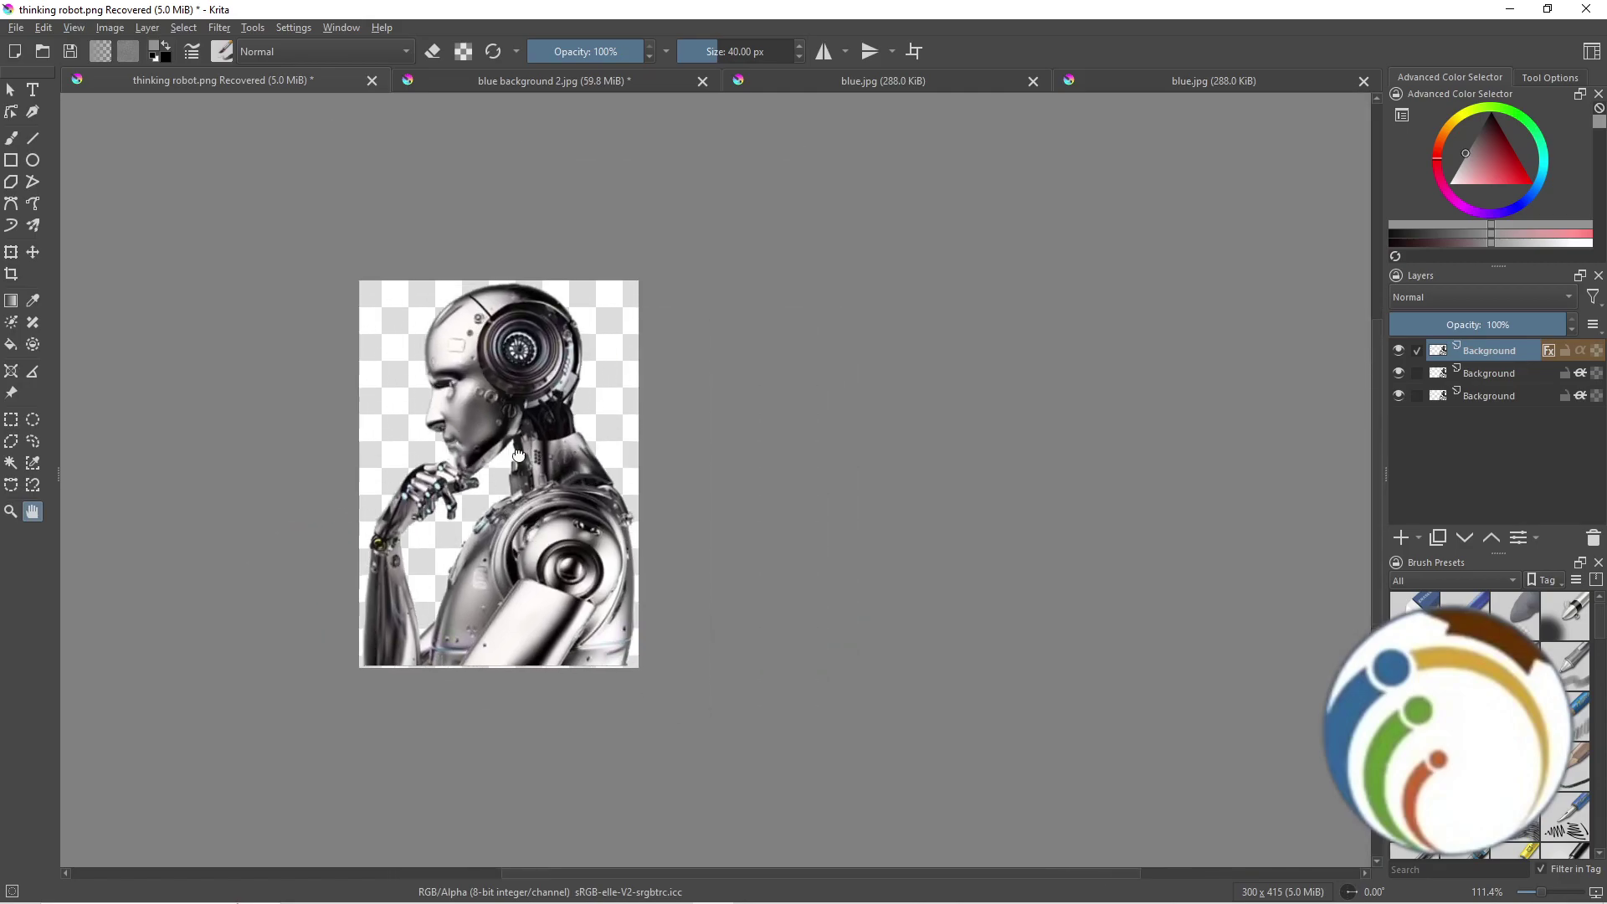
Pan blue.jpg and nudge its layer up-right, then drag the thinking robot layer.
click(885, 81)
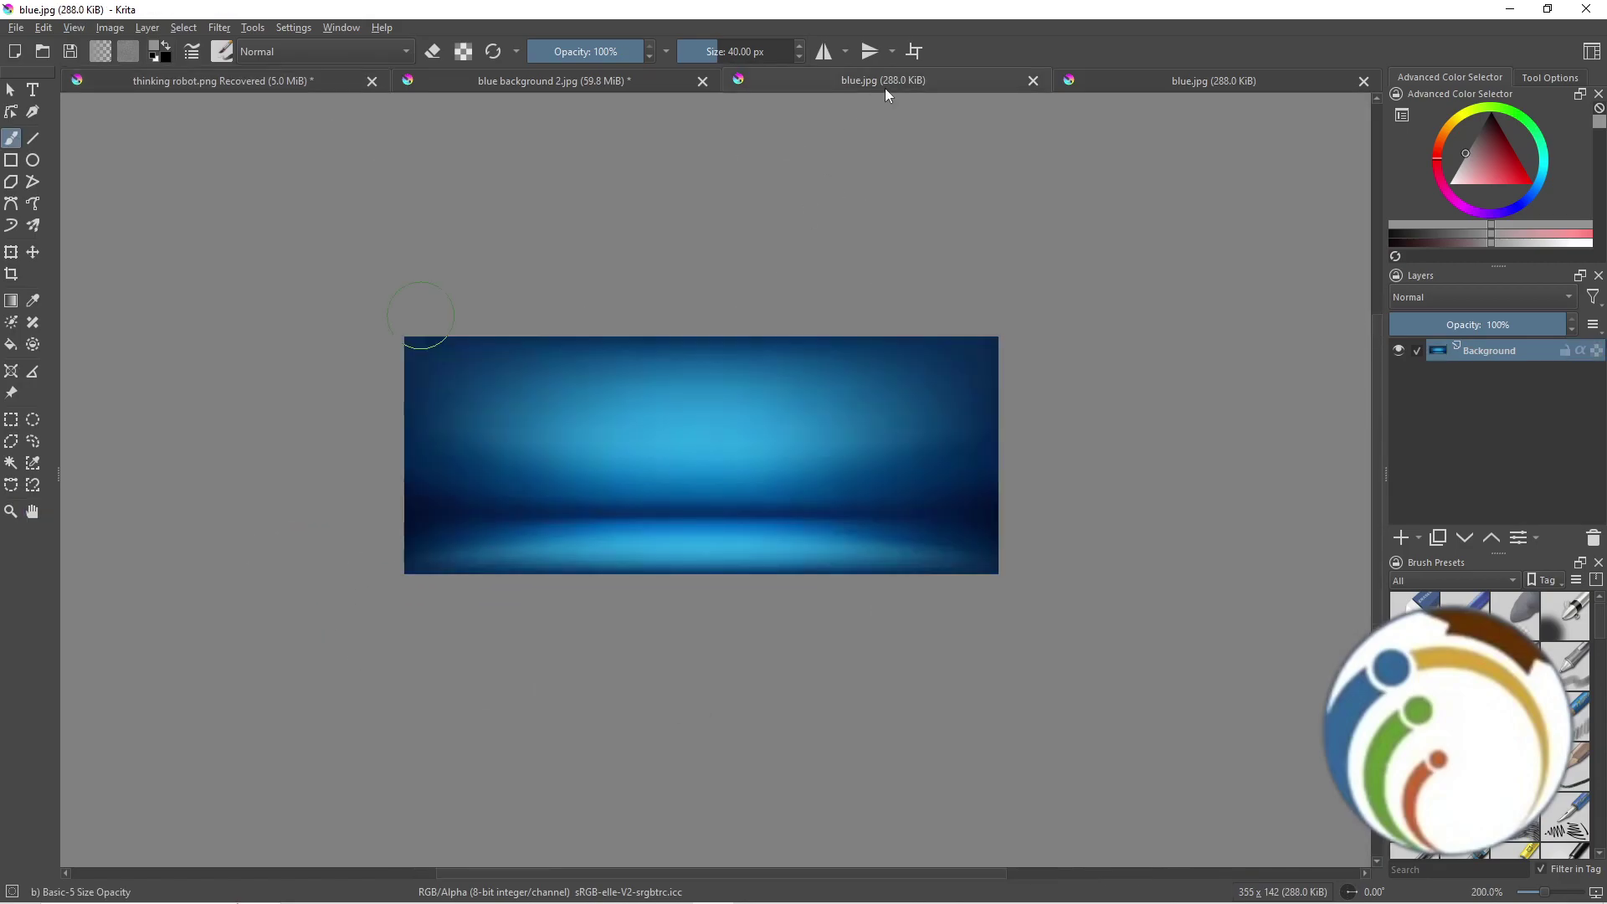
click(32, 519)
mouse_move(584, 483)
mouse_down()
mouse_move(545, 474)
mouse_move(646, 451)
mouse_up()
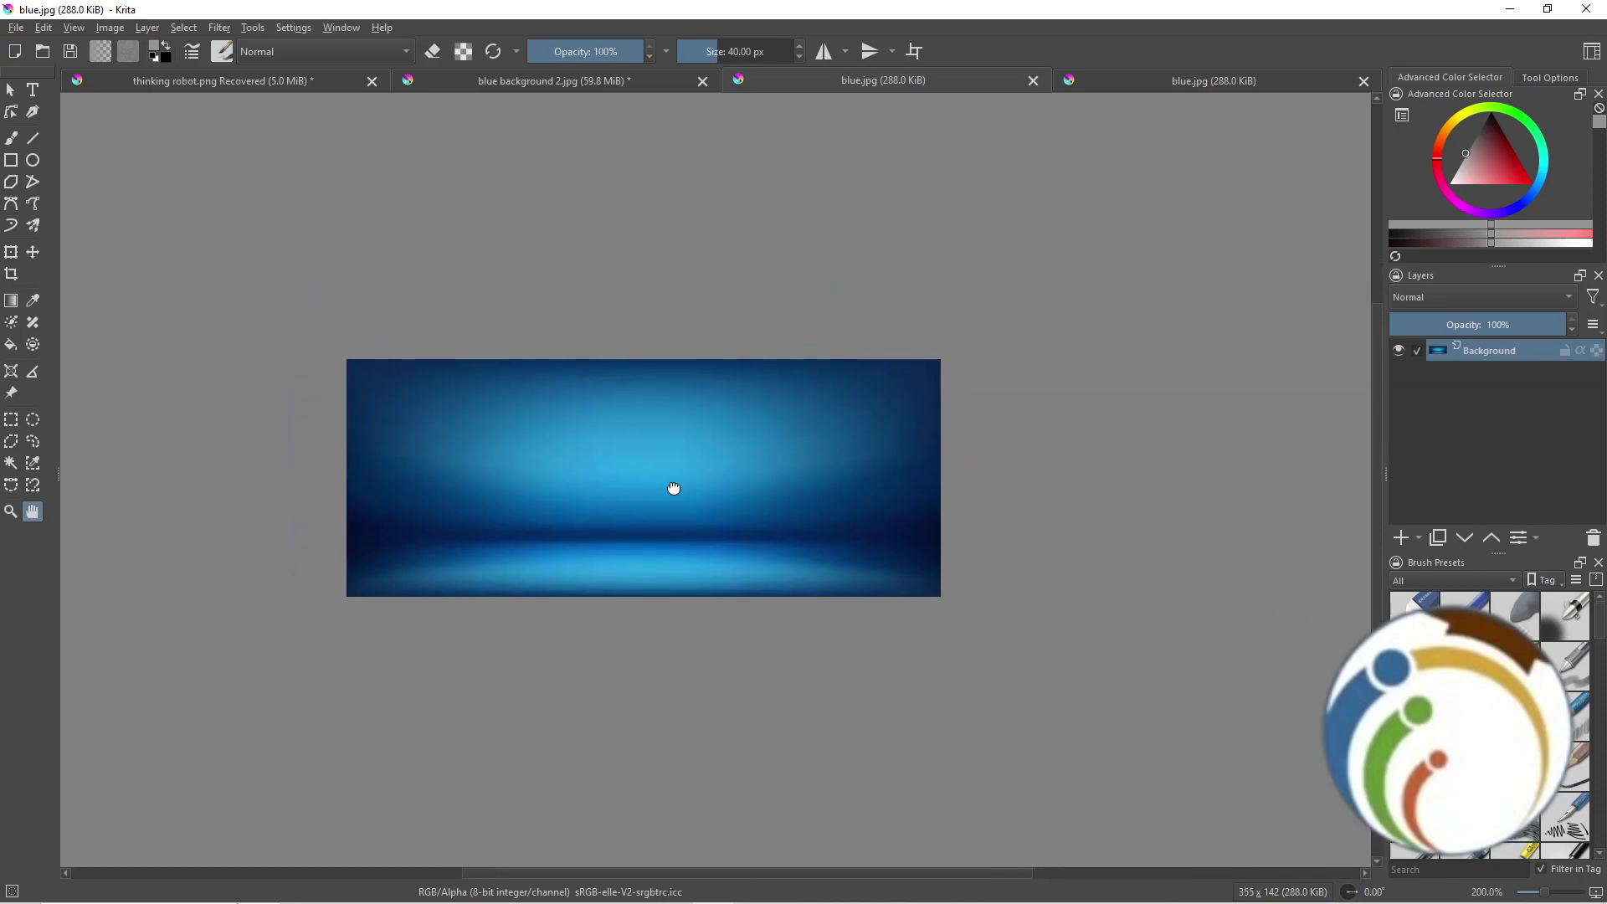
click(33, 253)
mouse_move(446, 471)
mouse_down()
mouse_move(512, 374)
mouse_move(432, 456)
mouse_up()
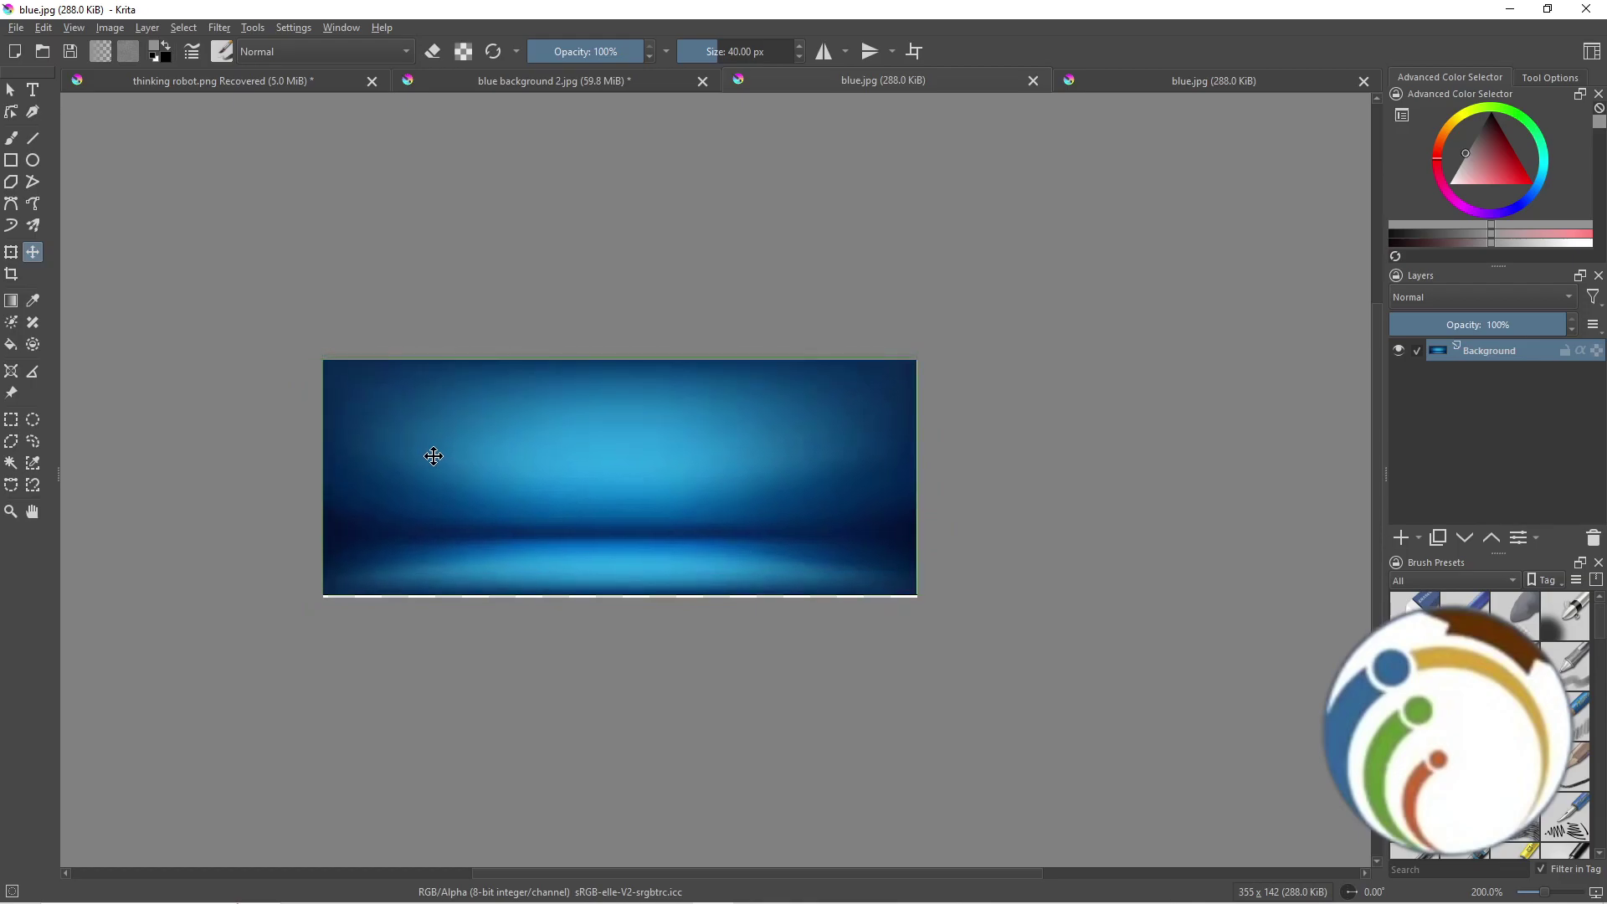
click(214, 80)
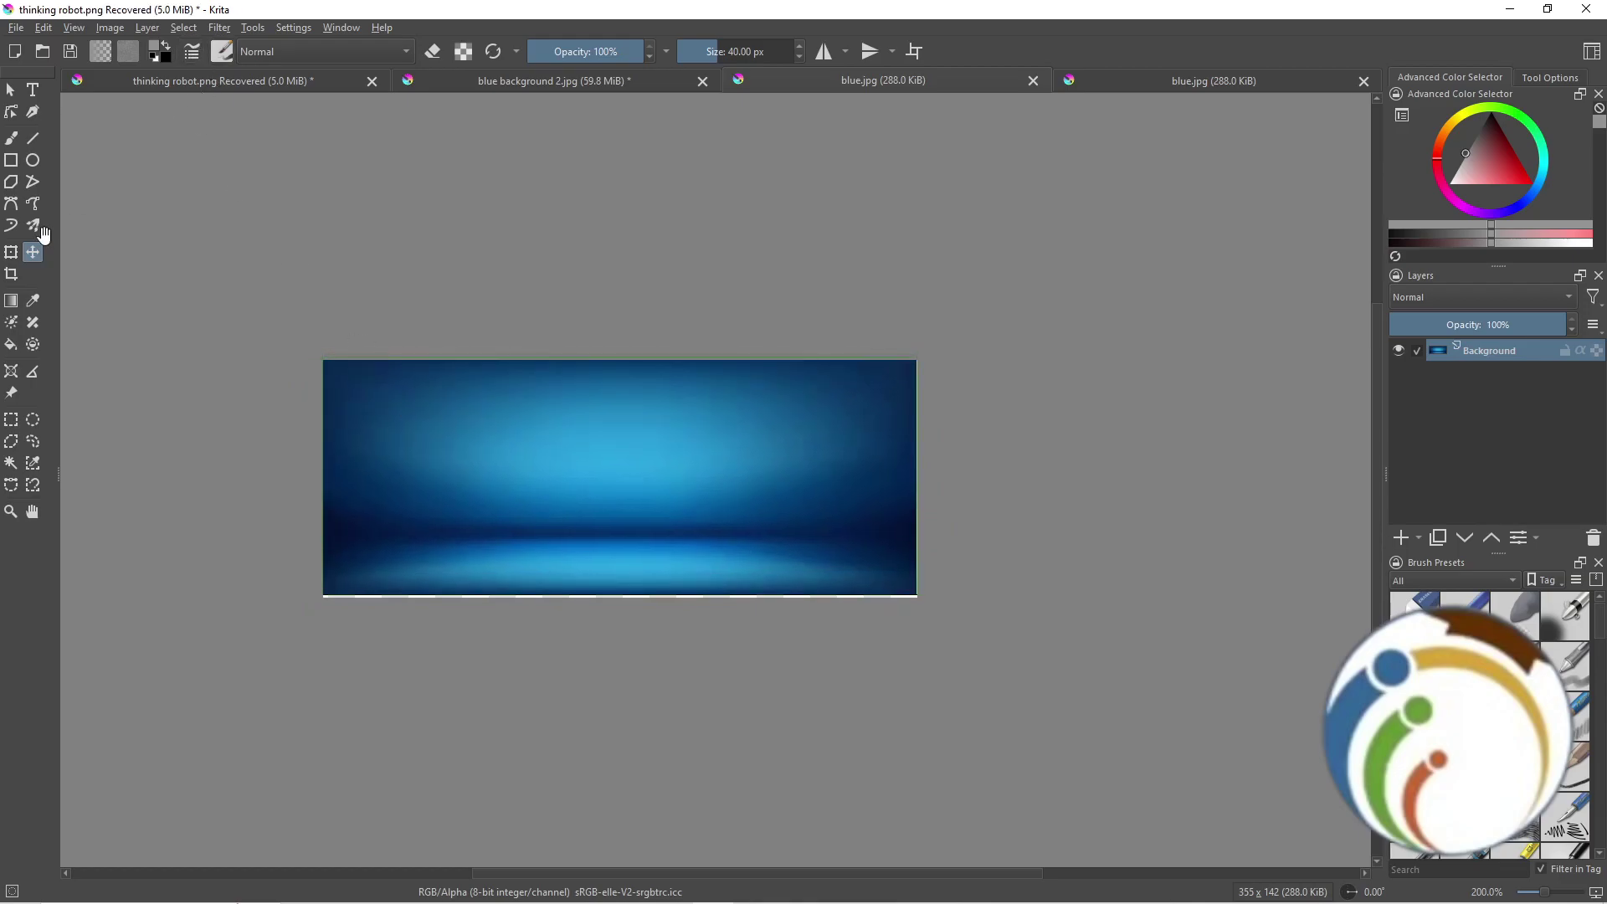
mouse_move(726, 456)
mouse_down()
mouse_move(1073, 343)
mouse_move(763, 379)
mouse_up()
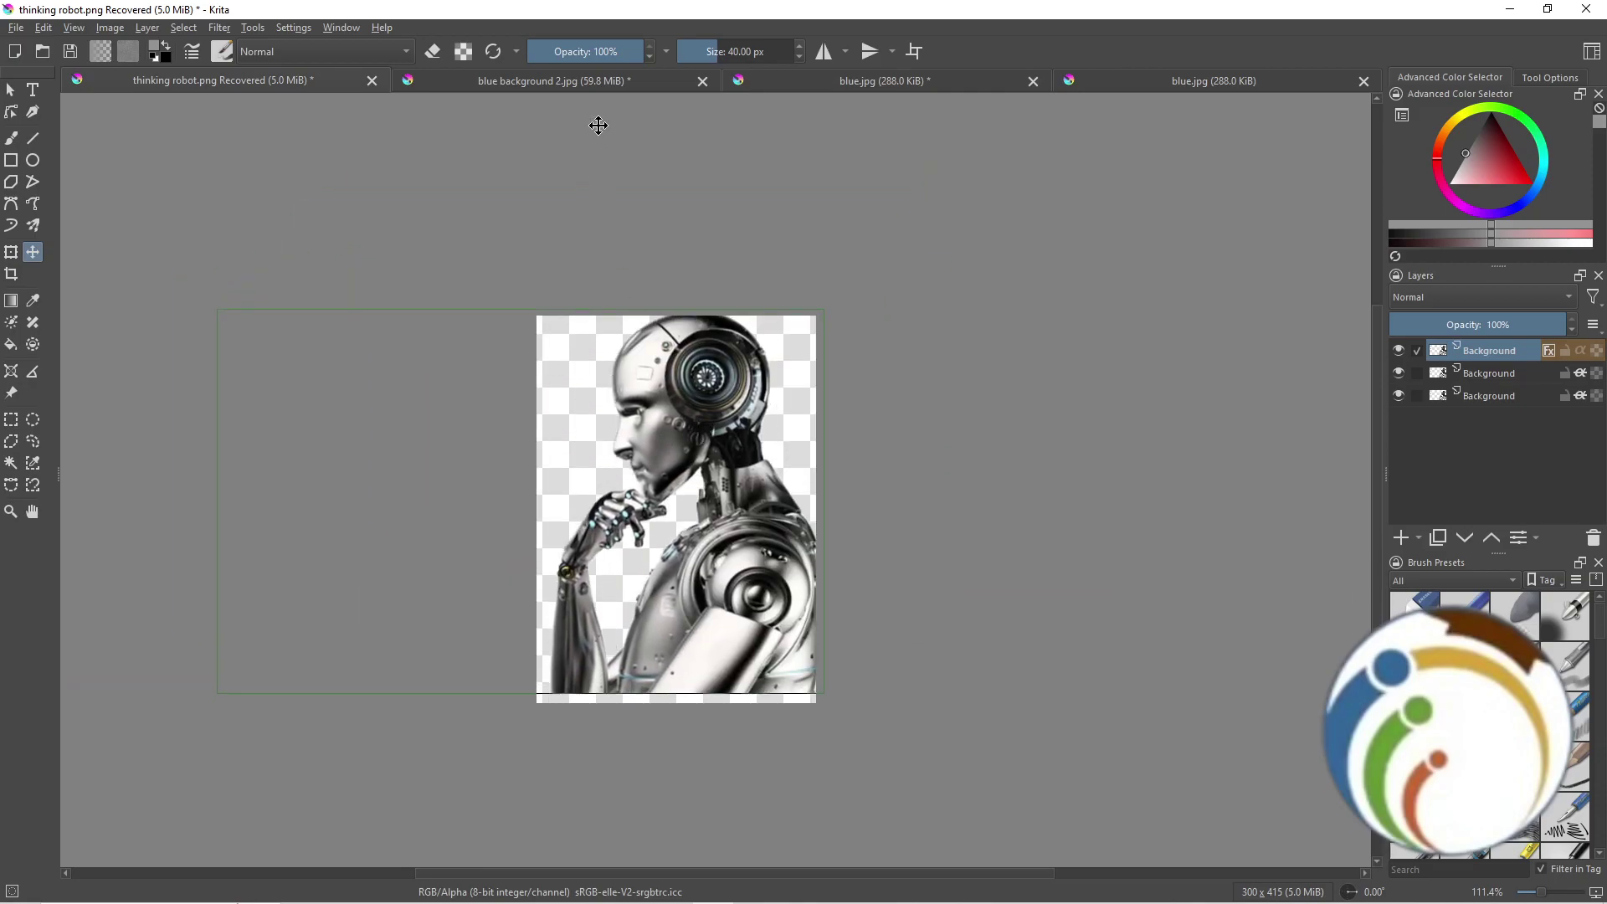
Go to blue.jpg via blue background 2.jpg and drag its layer down and right.
click(554, 80)
click(753, 82)
mouse_move(754, 230)
mouse_down()
mouse_move(1120, 579)
mouse_move(703, 409)
mouse_up()
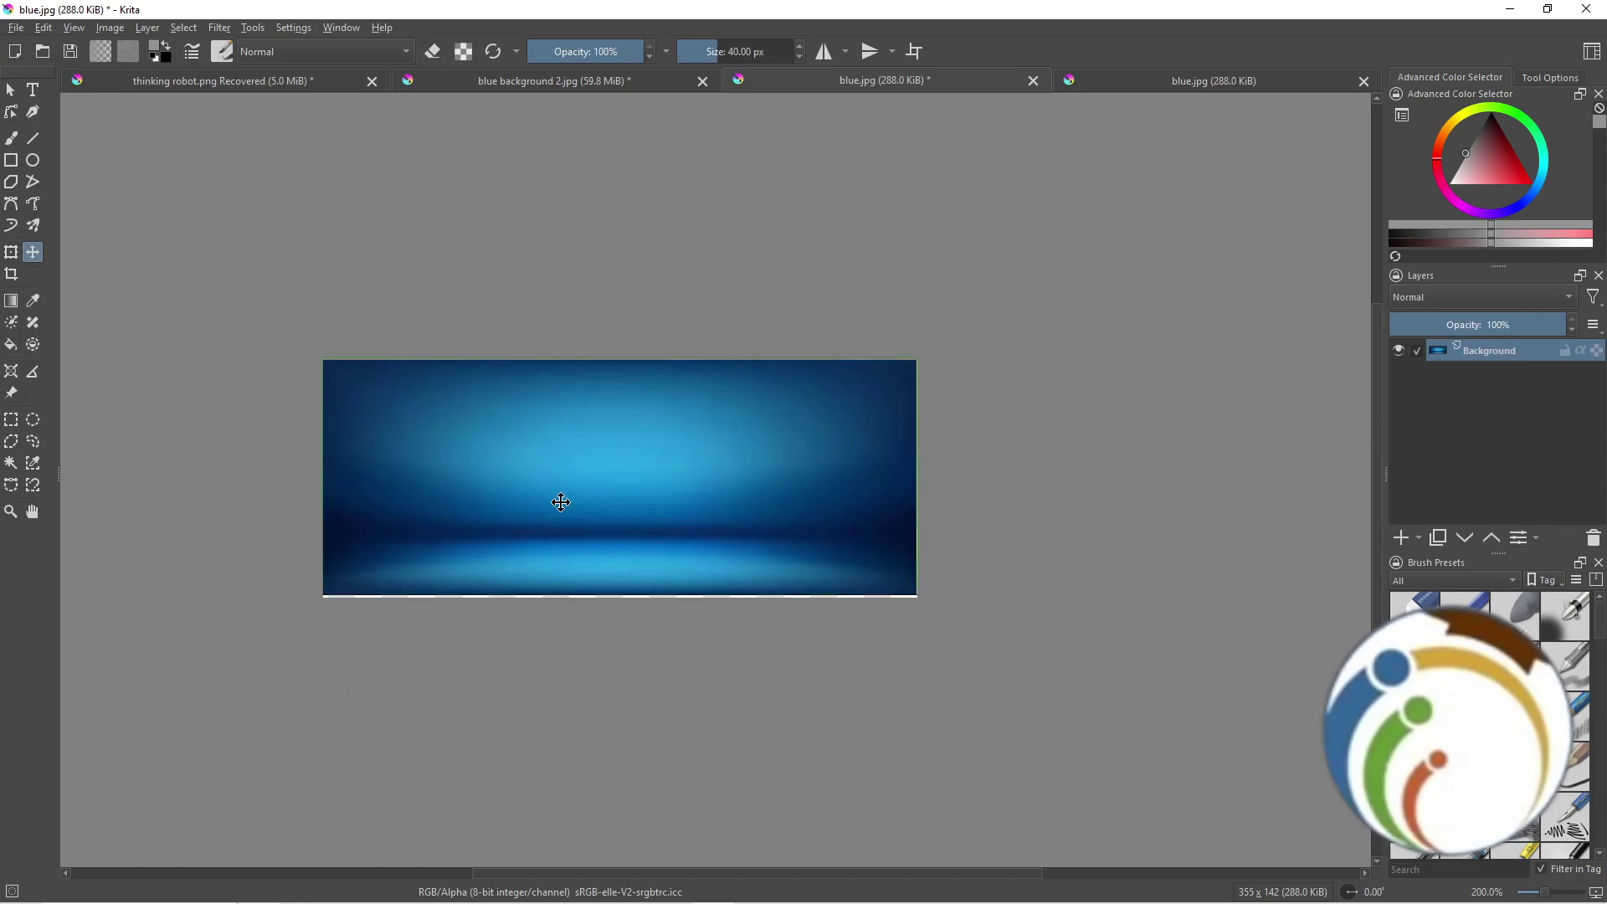
Drag the blue background layer left and up, then back to fill the canvas.
drag(561, 502, 417, 512)
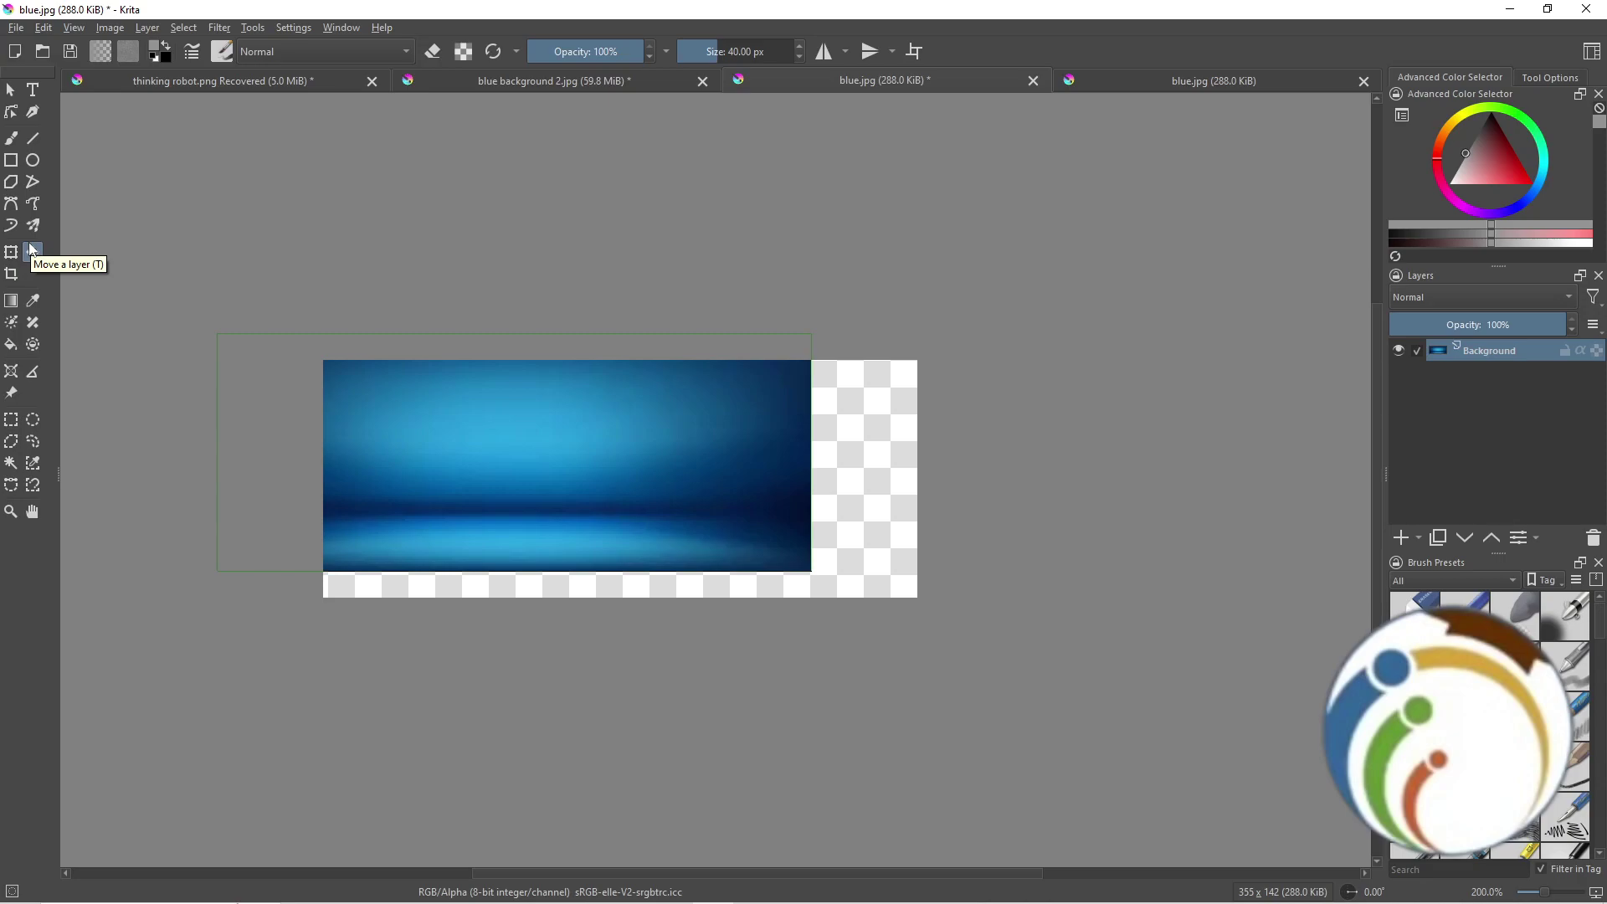
drag(682, 538, 785, 556)
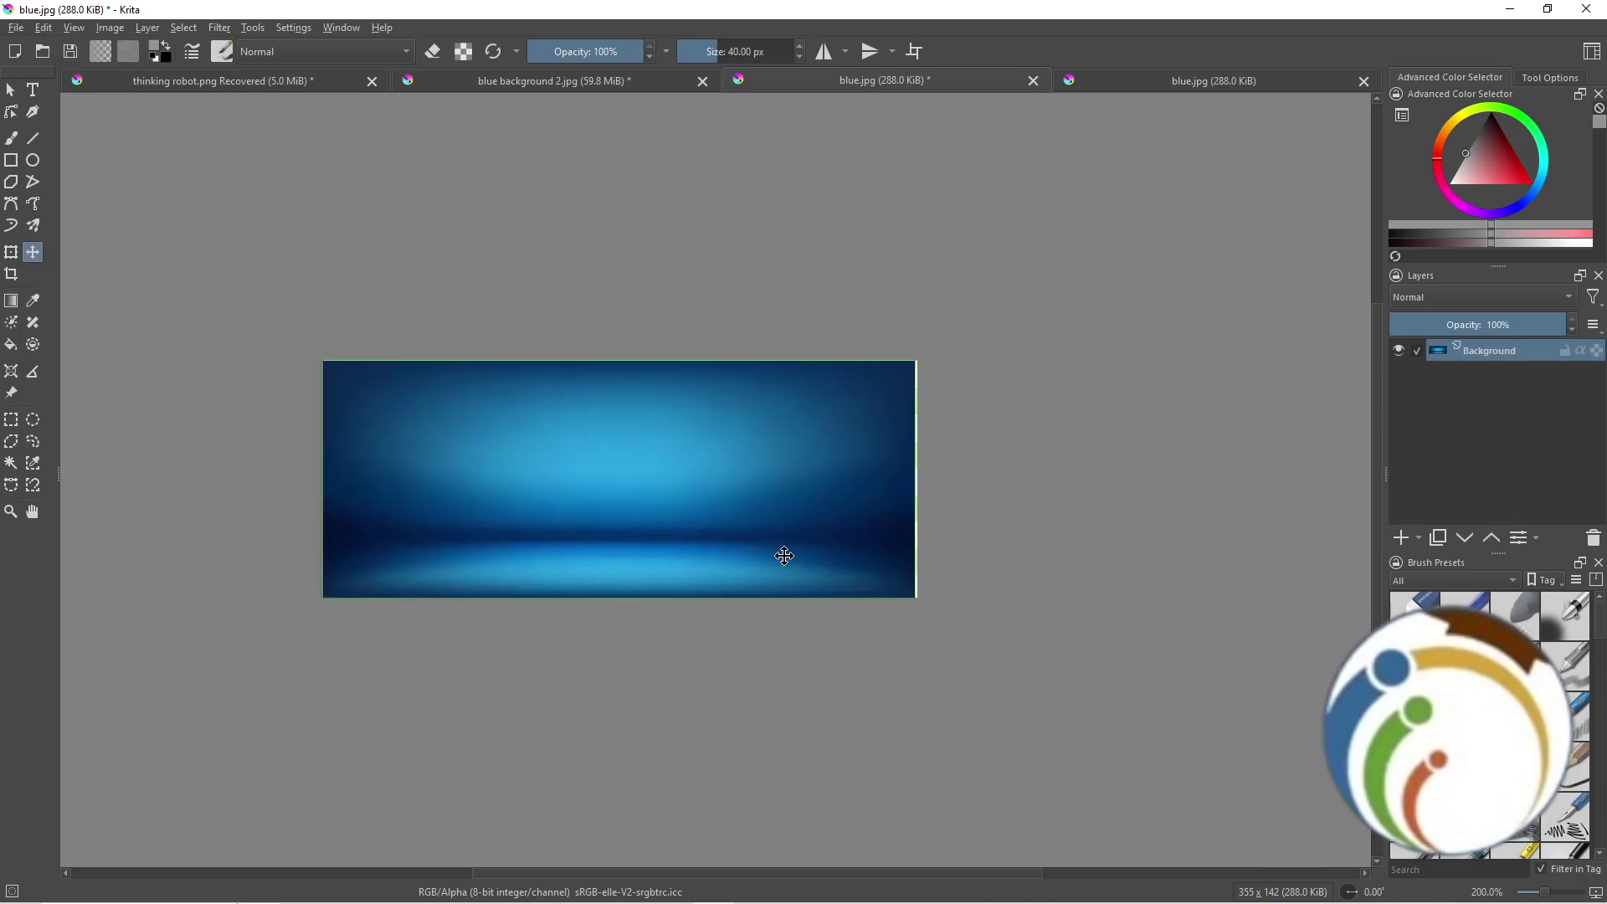
click(10, 89)
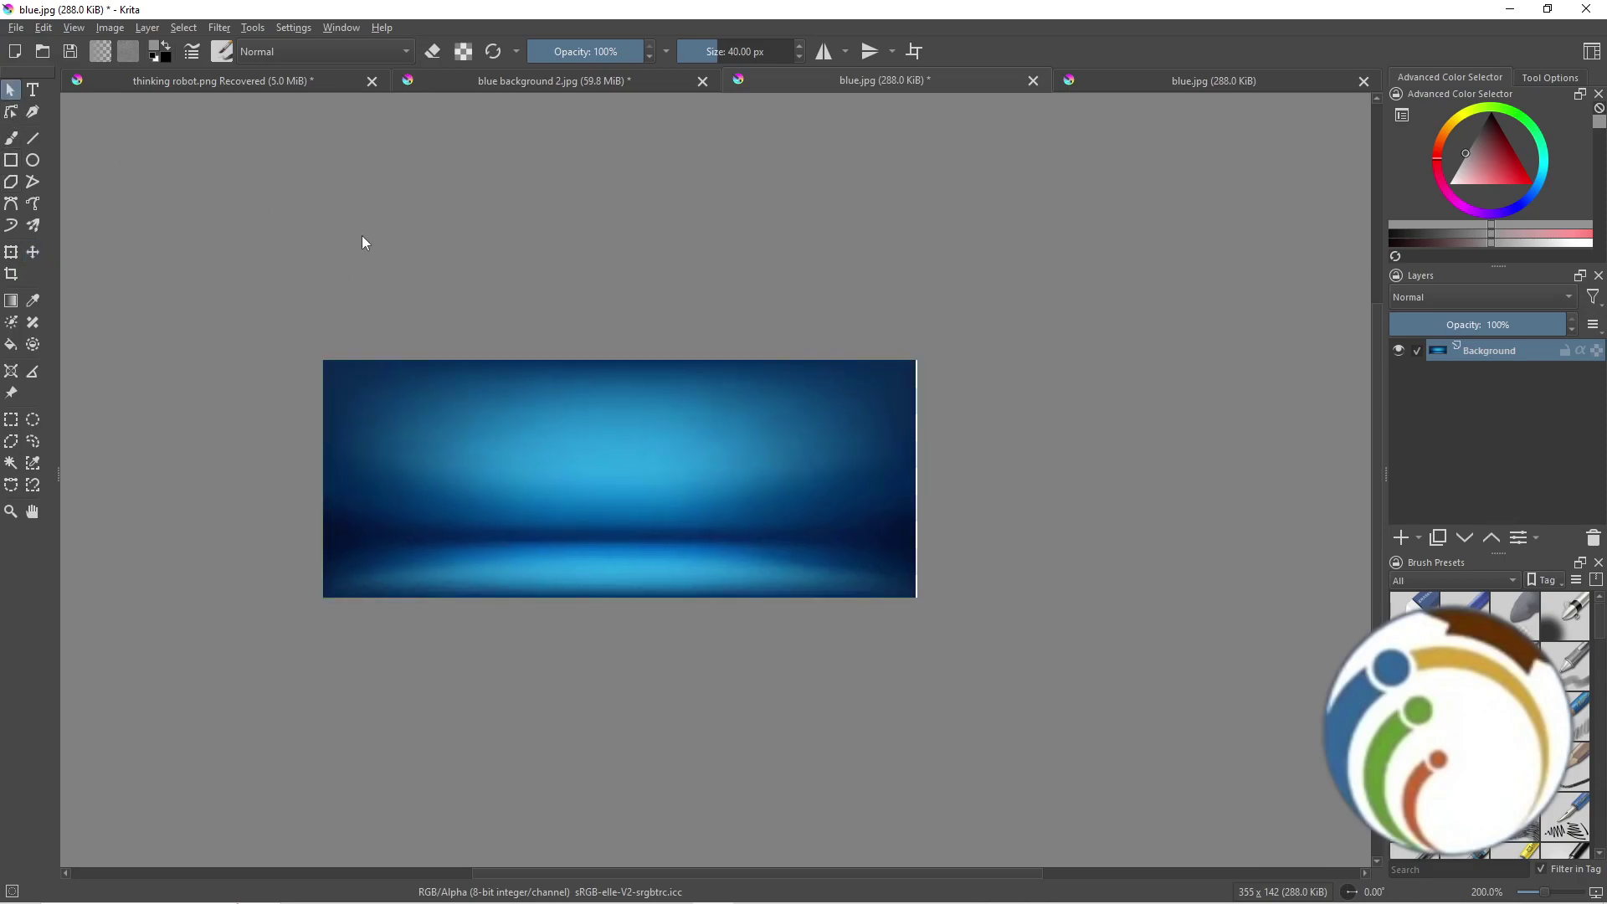